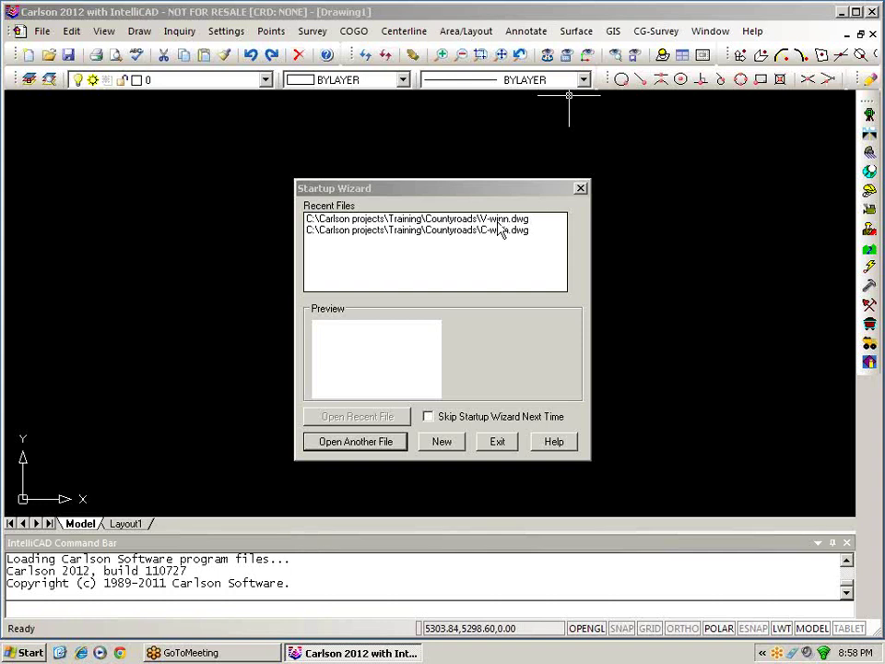
Open the recent drawing V-winn.dwg and show its associated data files in Drawing Explorer.
left_click(497, 222)
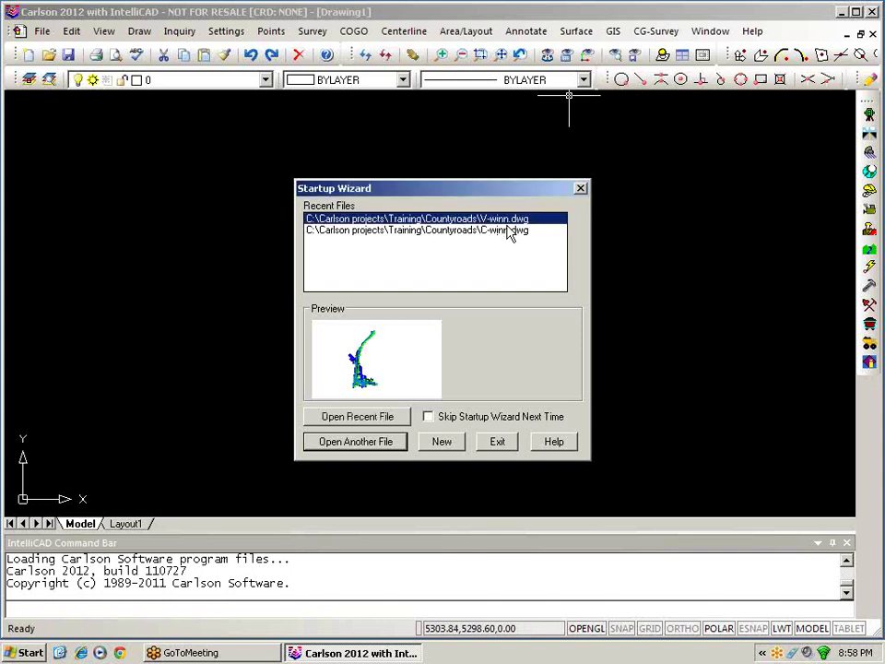
left_click(354, 416)
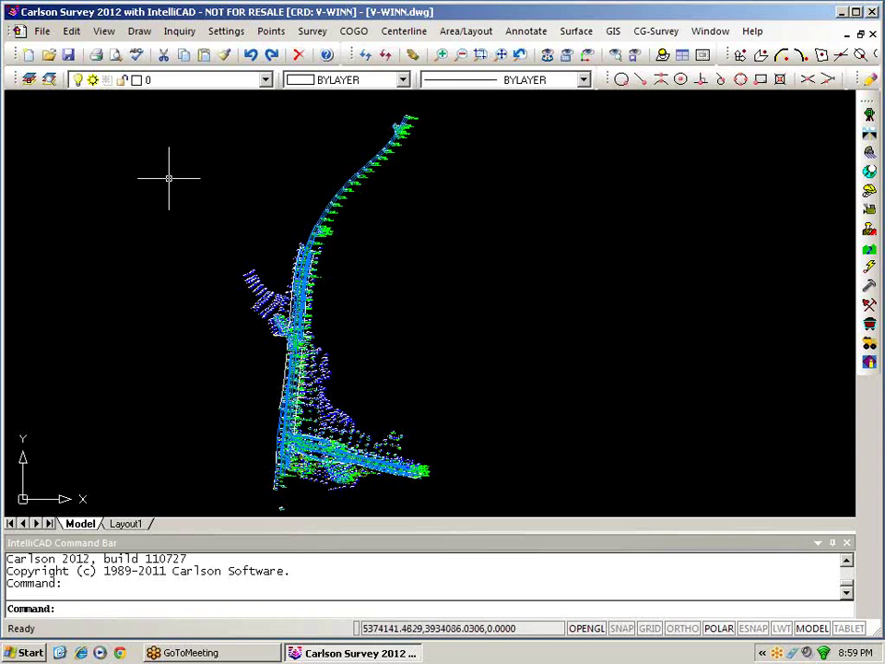
left_click(46, 37)
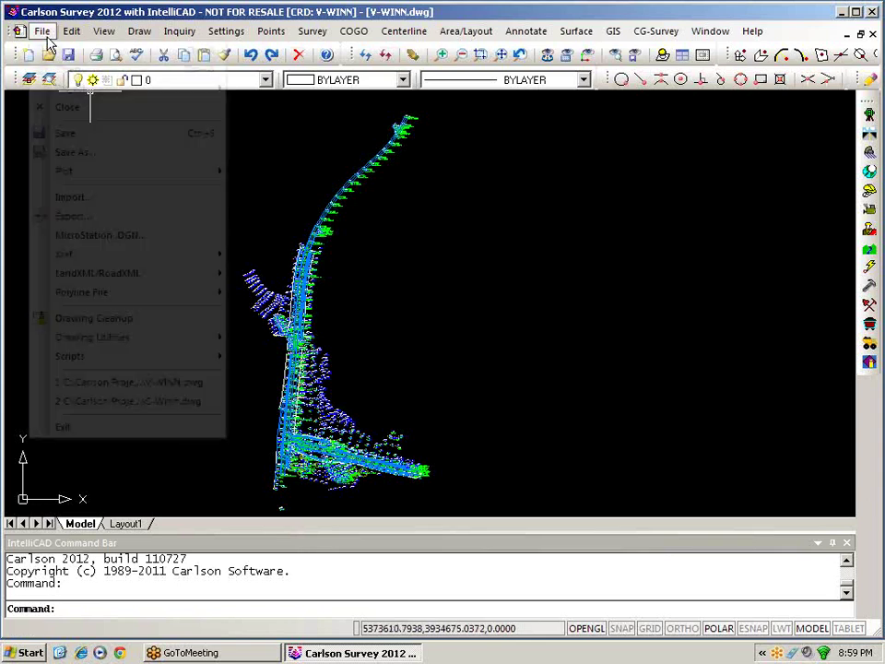
mouse_move(136, 90)
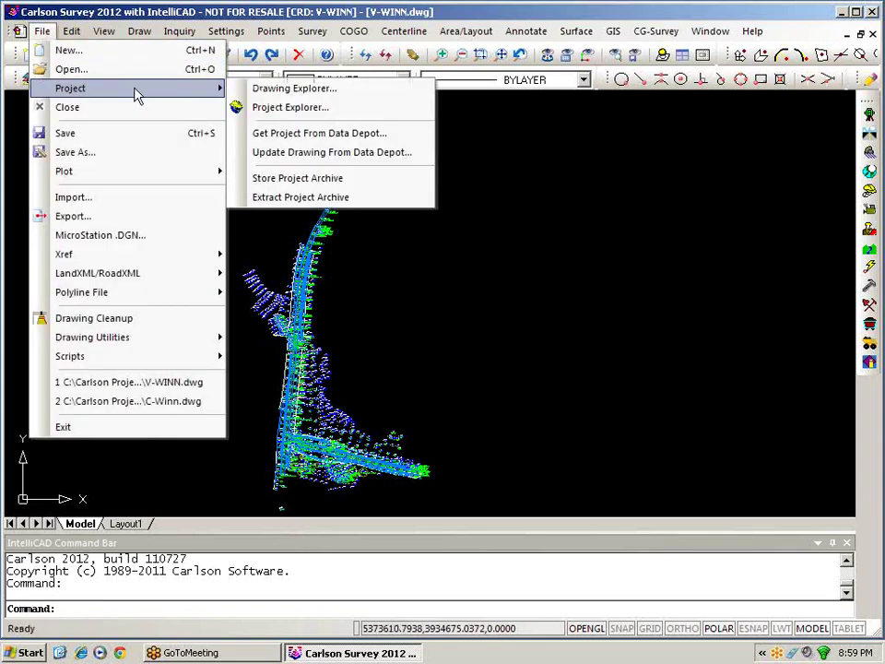
left_click(283, 92)
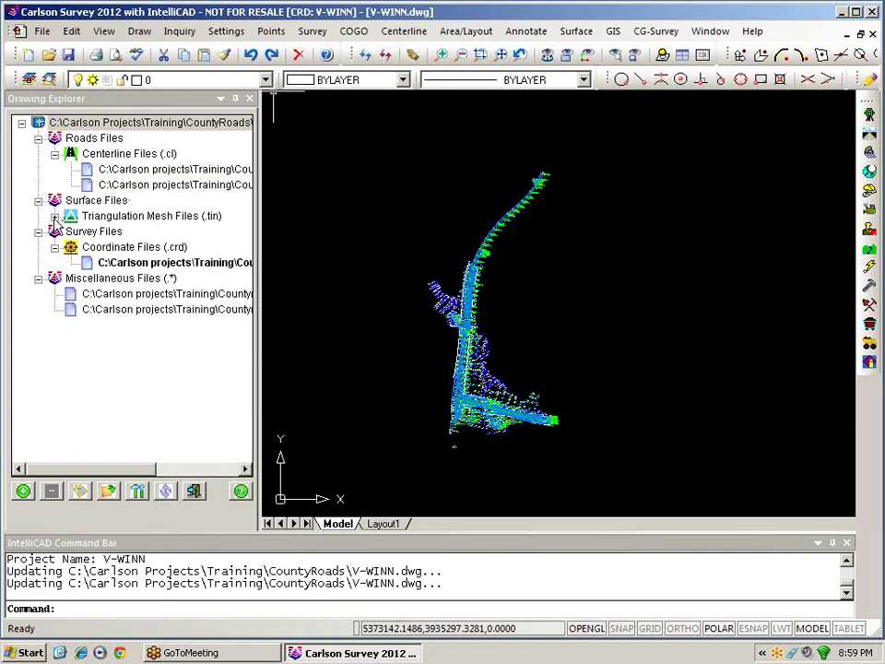
Expand the triangulation mesh files and examine the drawing's listed data files, including the options available for the first miscellaneous file.
double_click(147, 215)
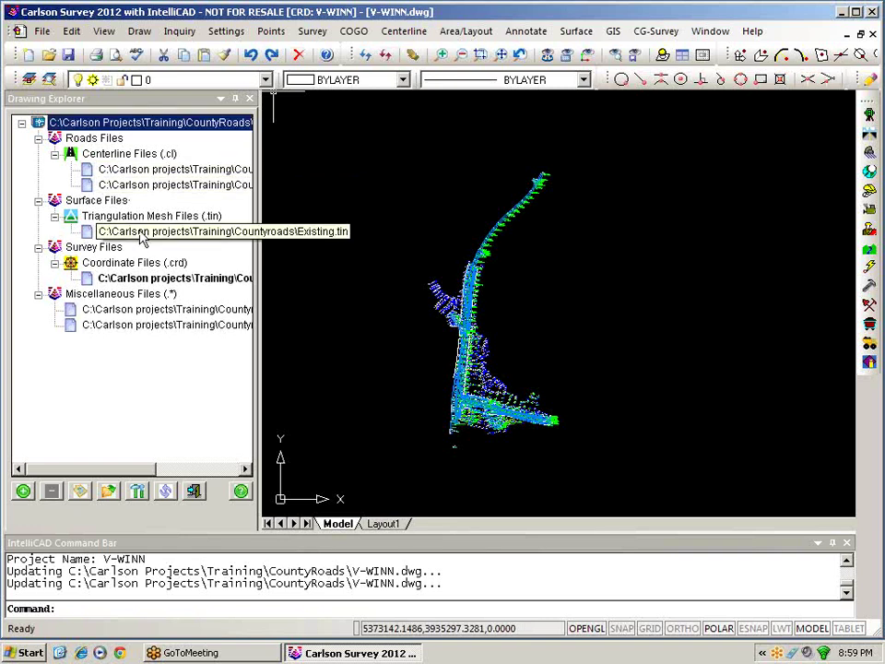
double_click(158, 279)
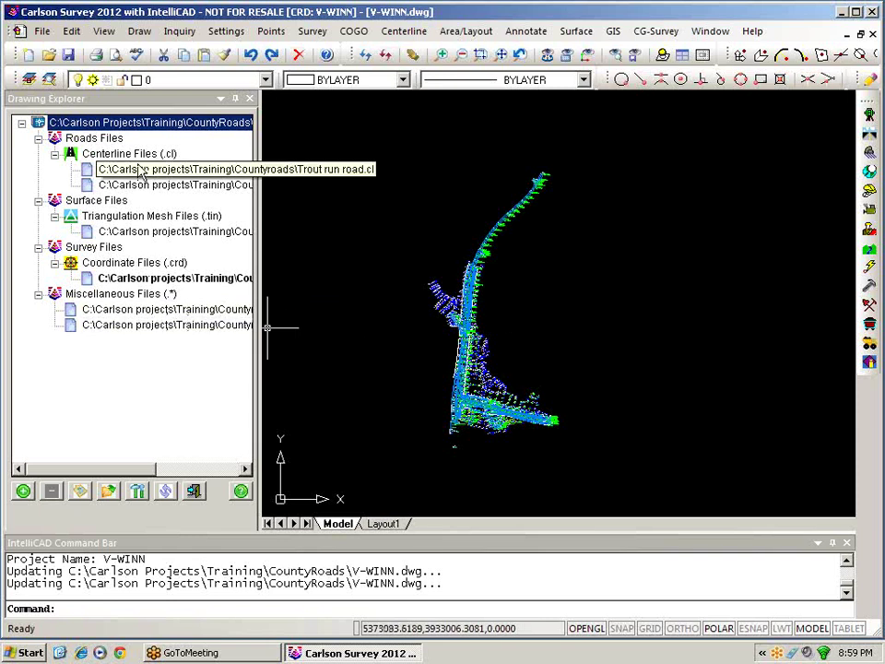
left_click(221, 129)
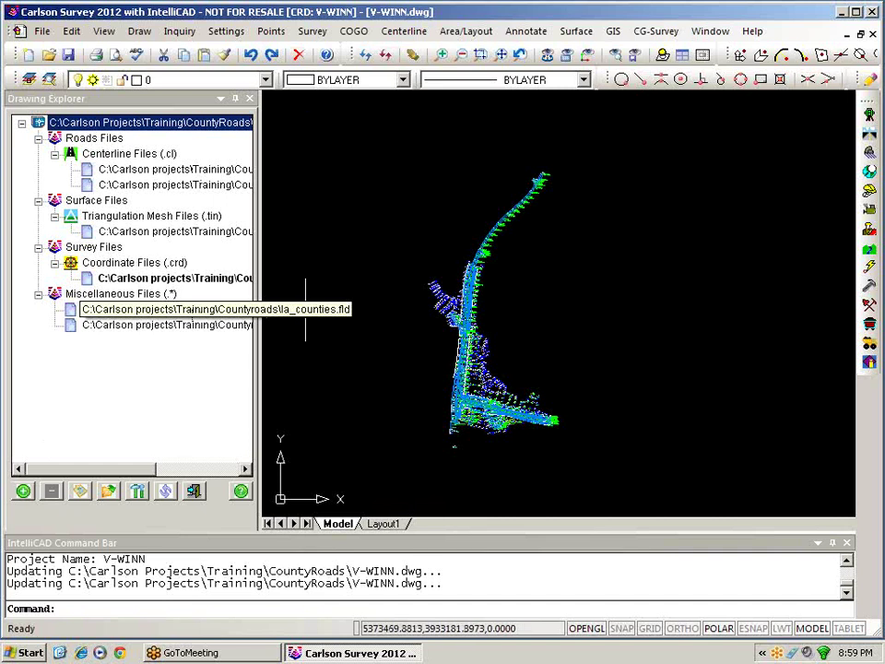
left_click(162, 312)
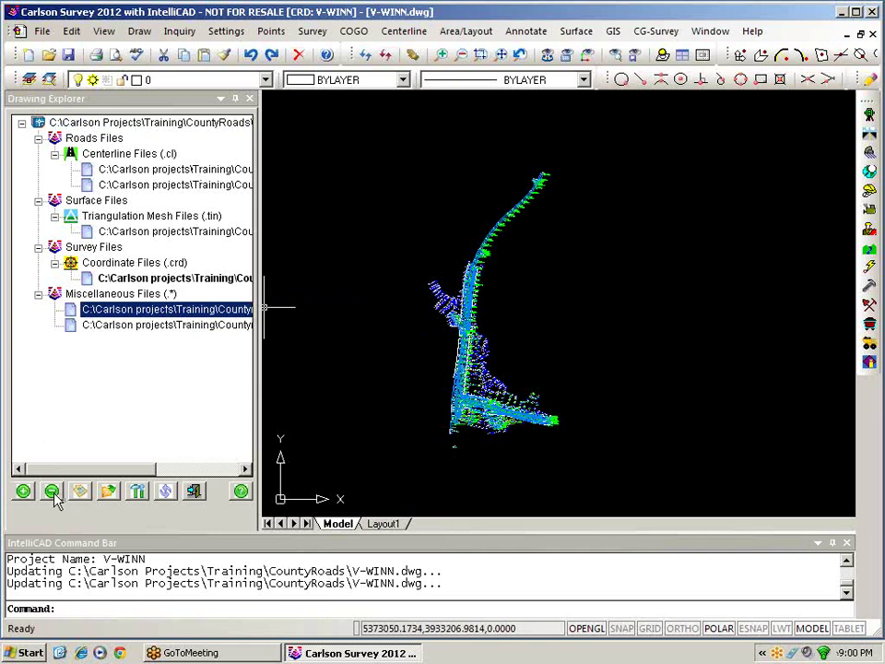
right_click(120, 315)
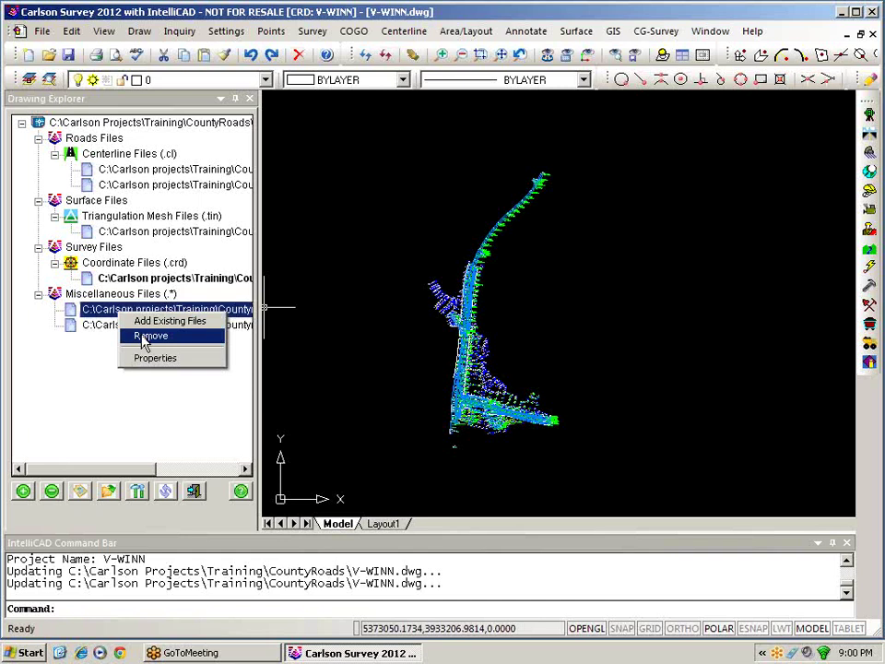
View the general and summary properties of the V-Winn.crd coordinate file, leaving them unedited.
left_click(141, 279)
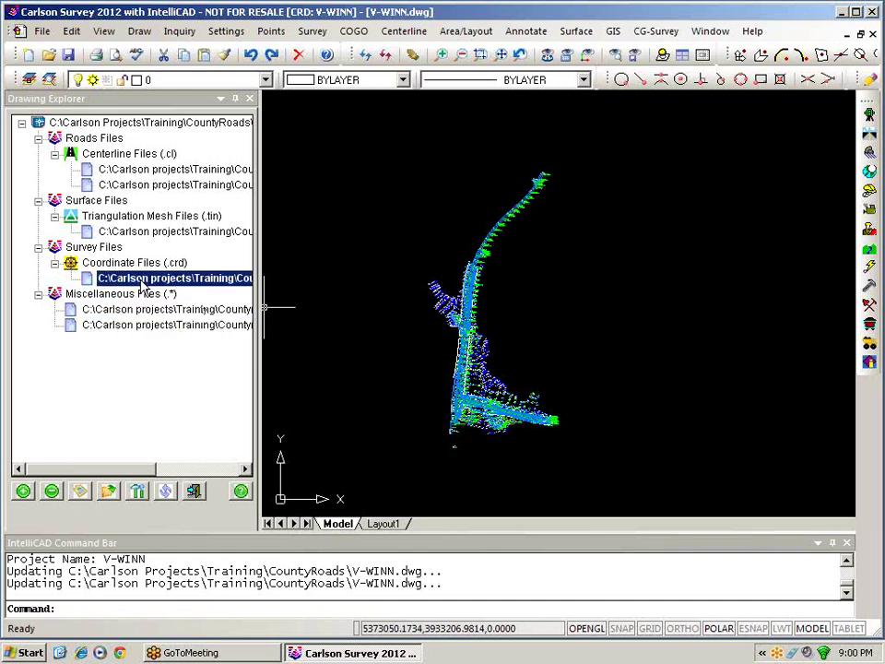
right_click(143, 285)
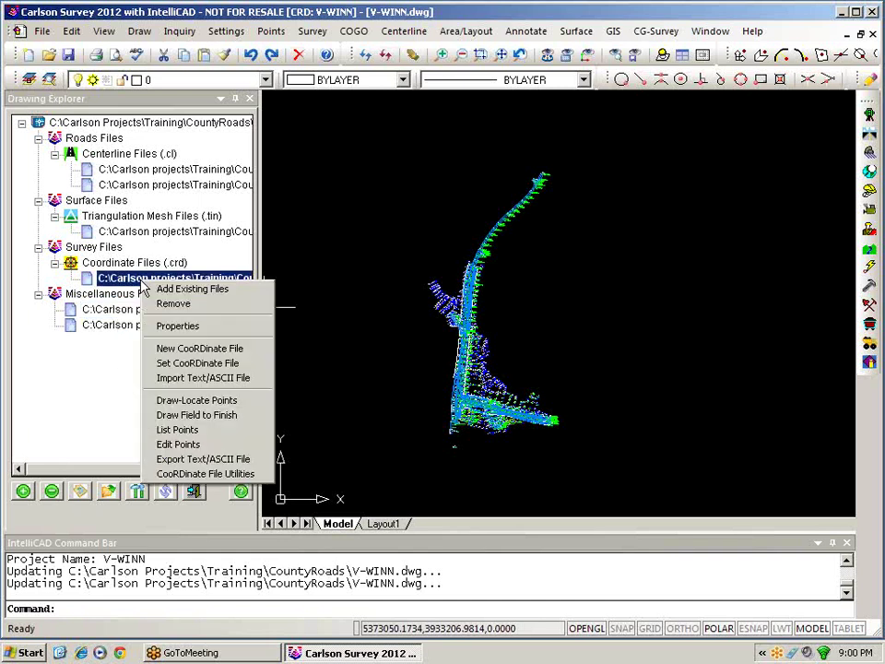
left_click(181, 328)
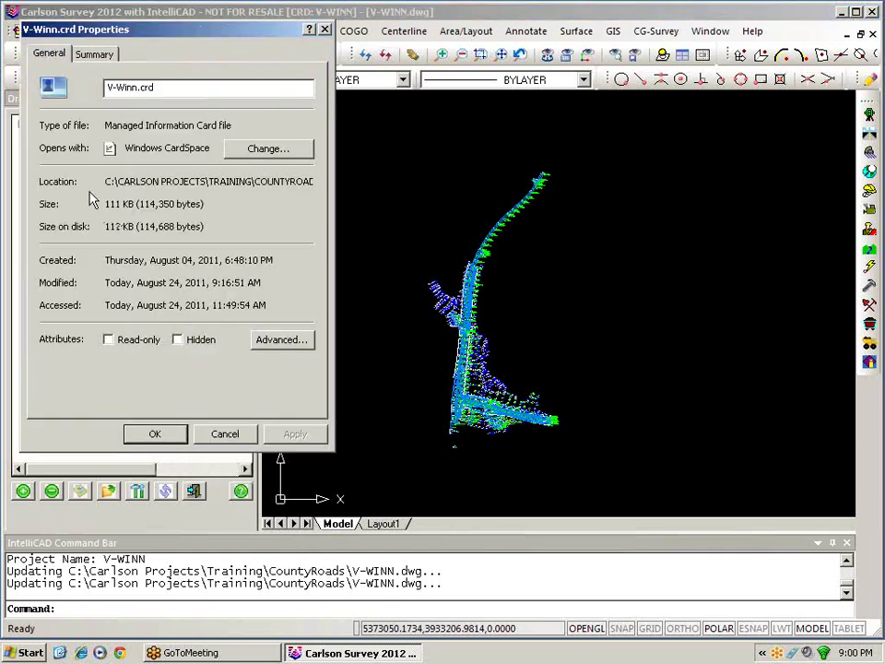
left_click(101, 57)
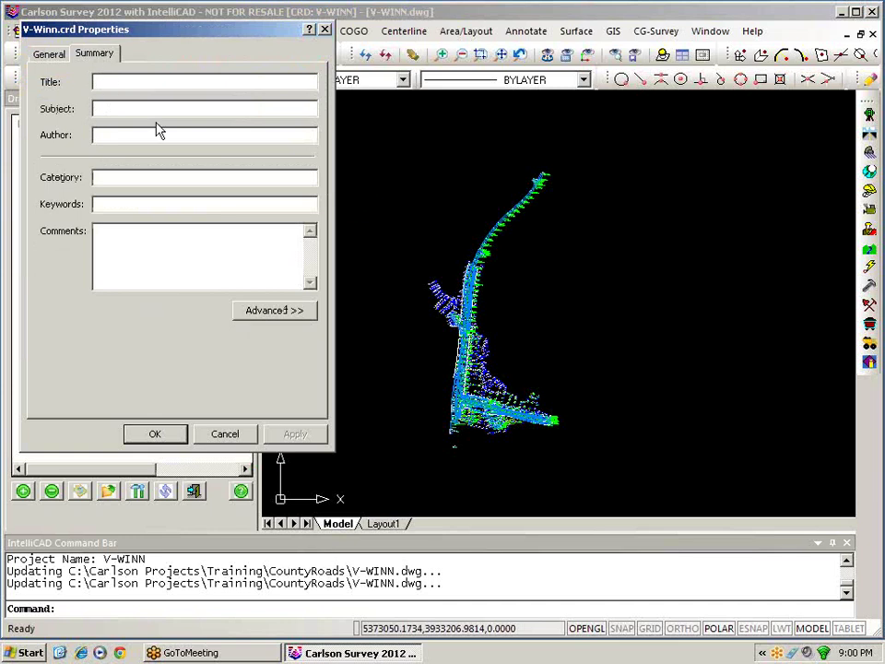
left_click(221, 433)
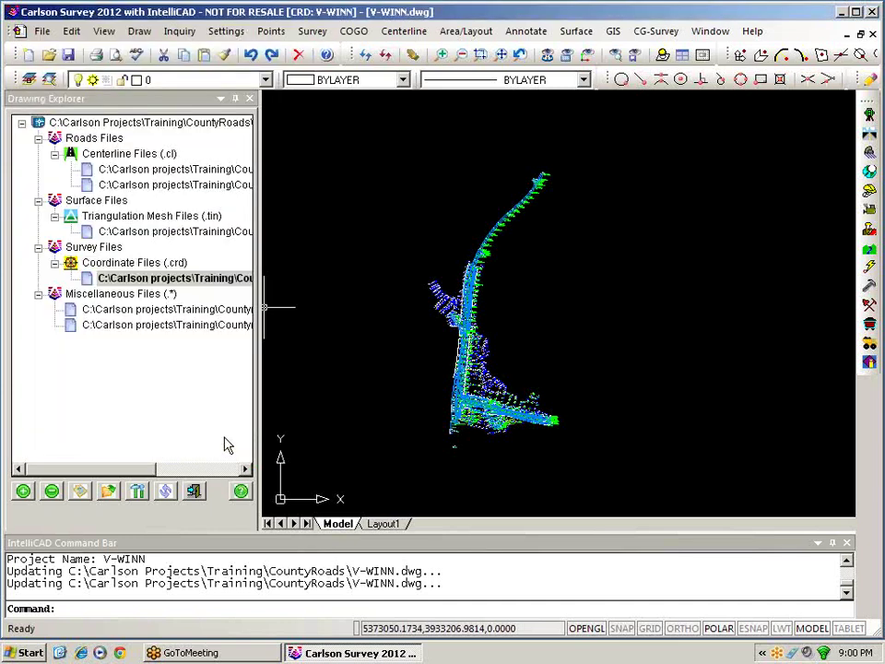
Review the Trout run road.cl centerline in the centerline editor, then exit it and close Drawing Explorer.
right_click(177, 181)
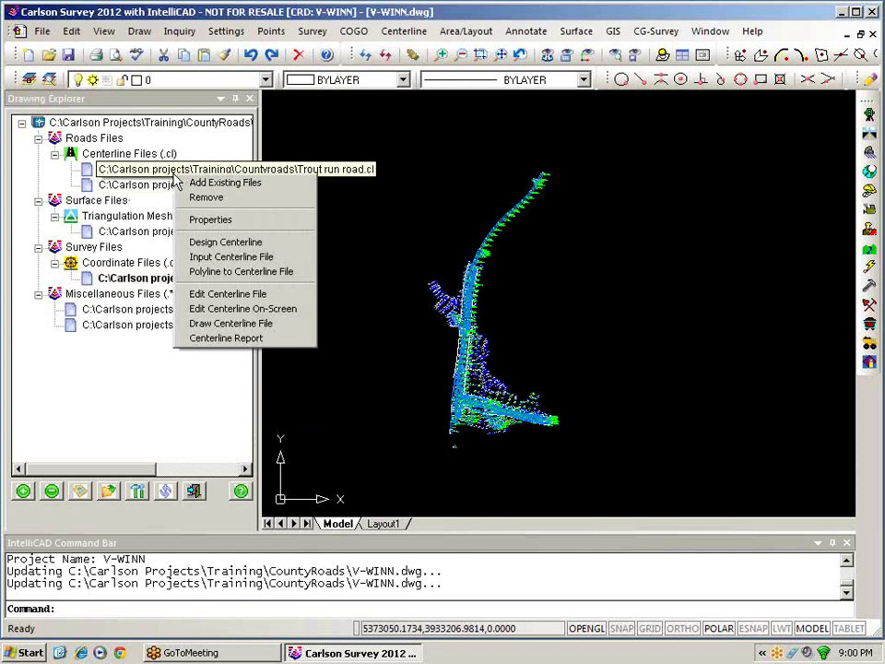
left_click(259, 294)
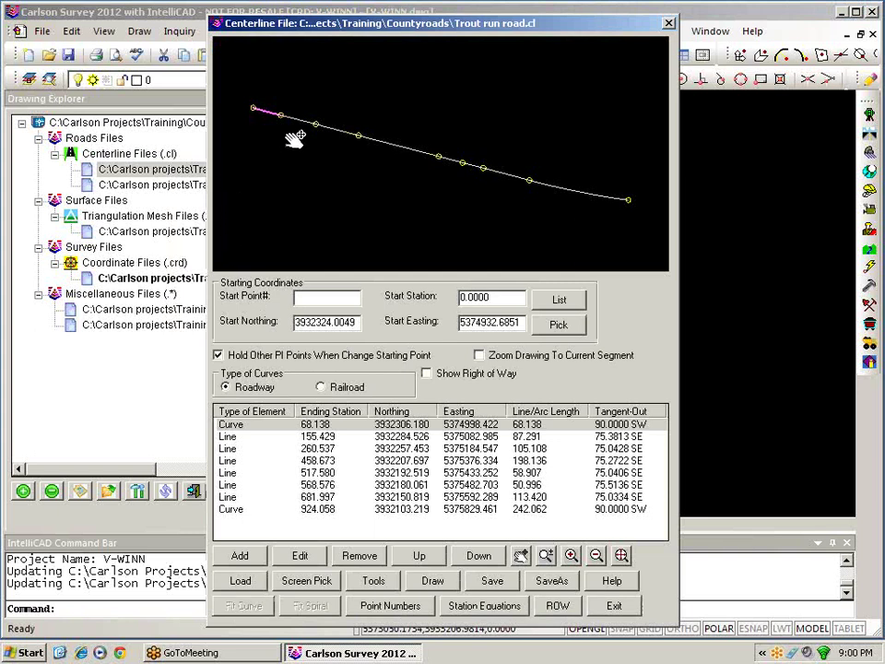
left_click(616, 604)
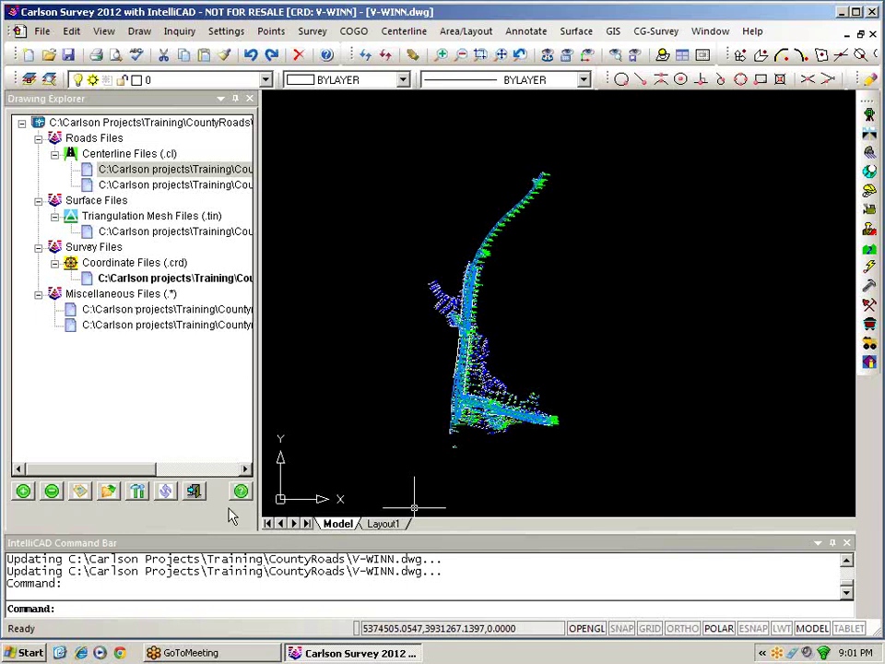
left_click(194, 491)
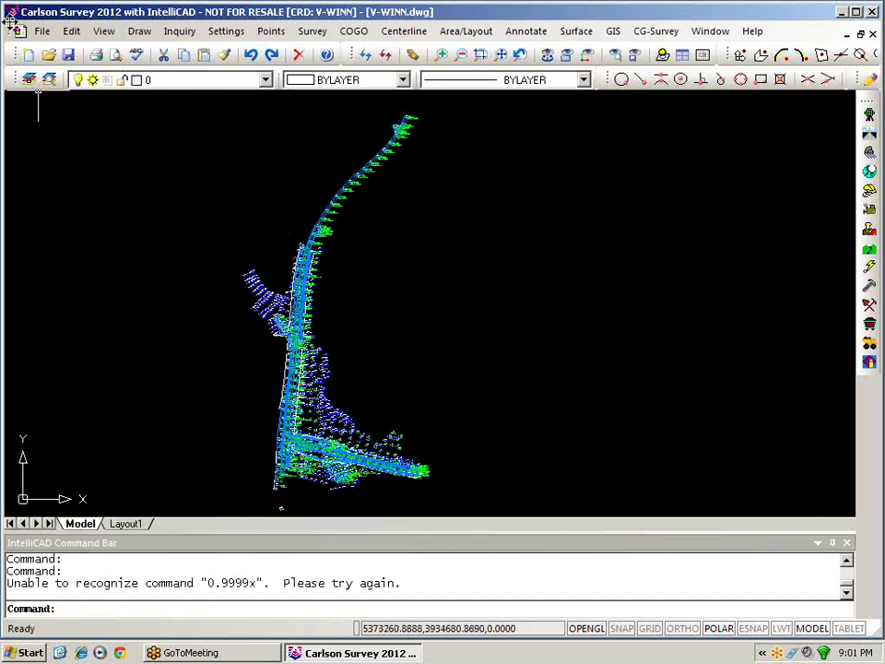
Open the drawing C-Winn.dwg from the CountyRoads folder.
left_click(42, 31)
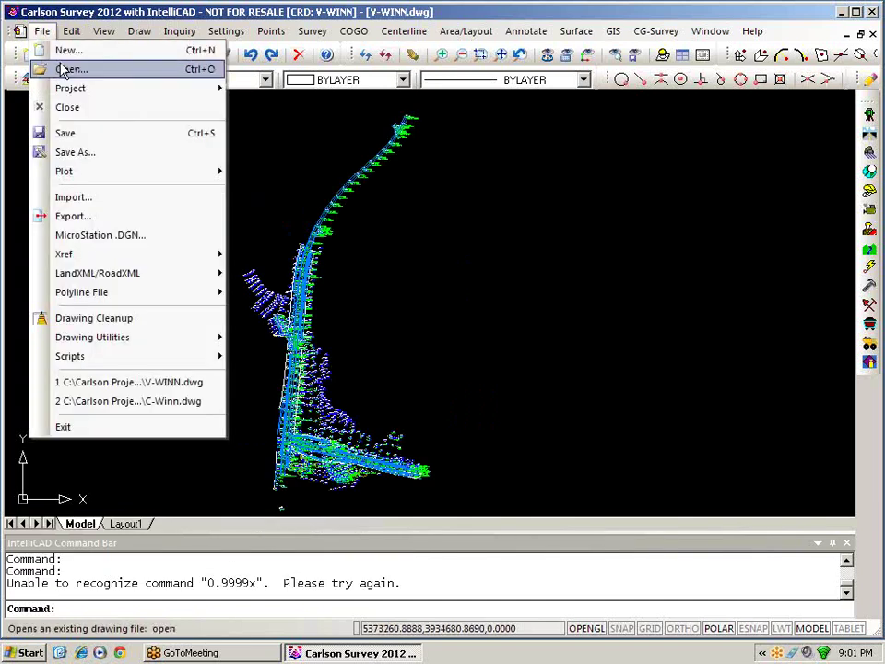
left_click(70, 69)
left_click(238, 200)
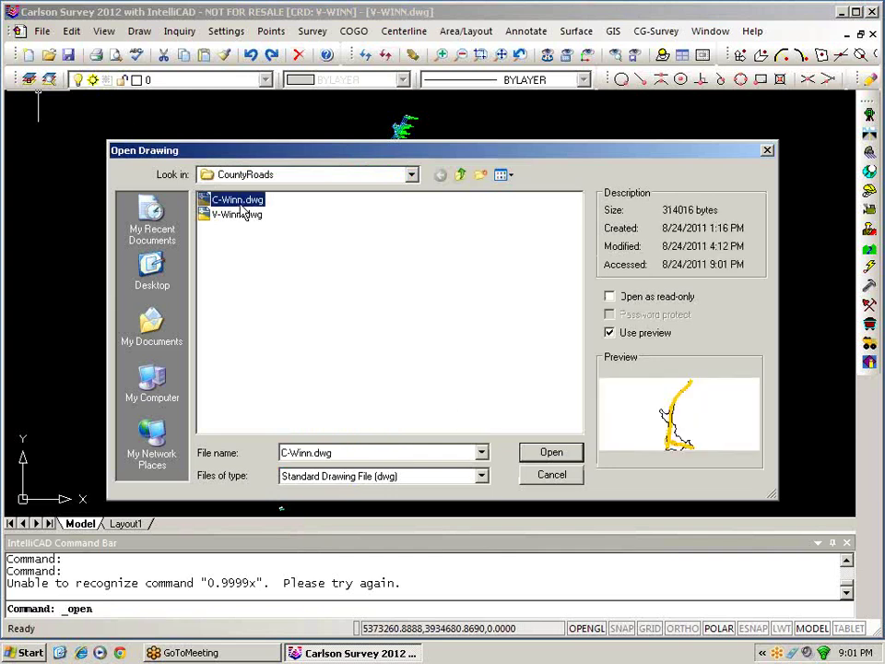
left_click(551, 453)
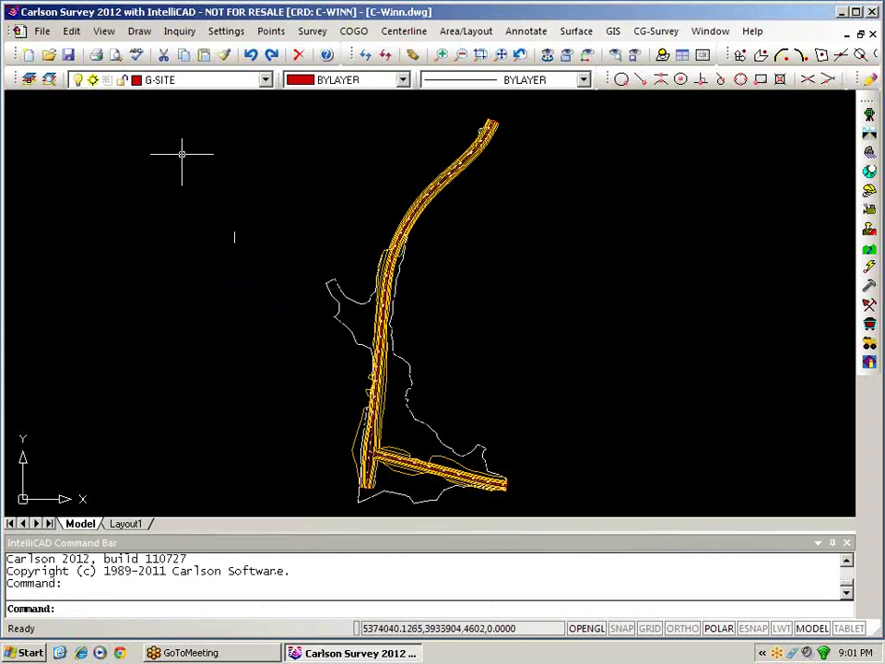
Examine the data files associated with C-Winn.dwg in Drawing Explorer, expanding the road network files, and close the explorer.
left_click(42, 31)
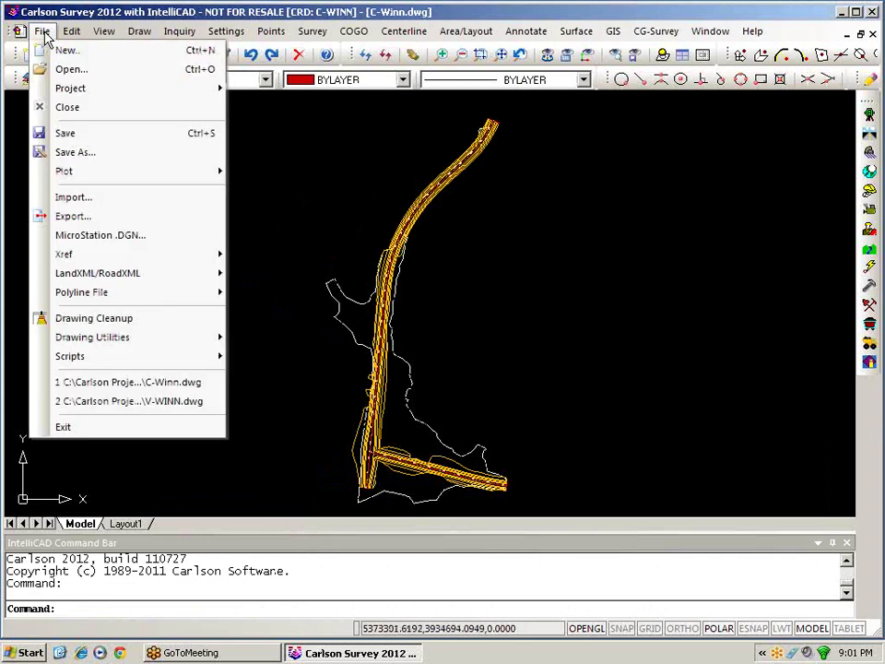
mouse_move(77, 90)
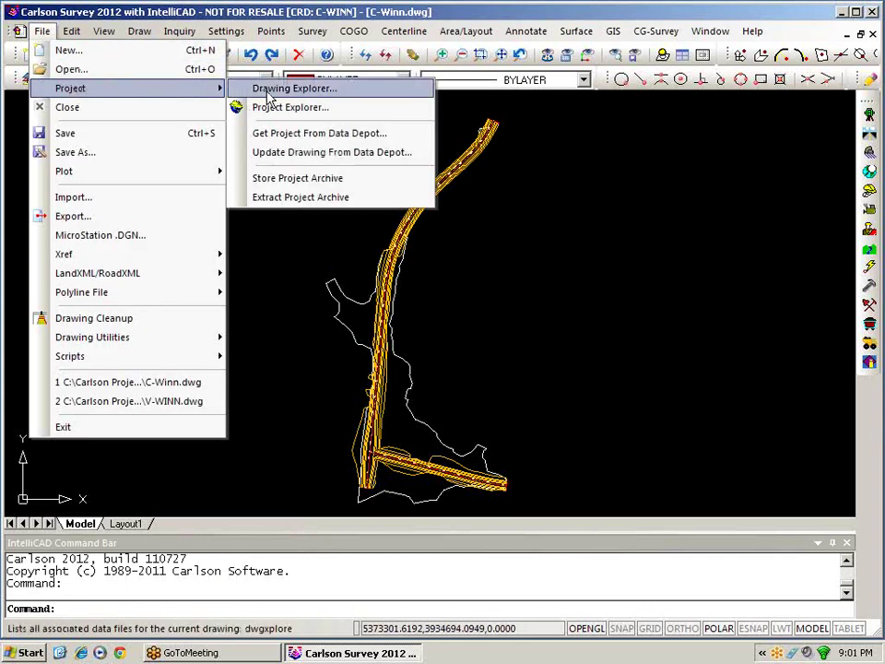
left_click(270, 91)
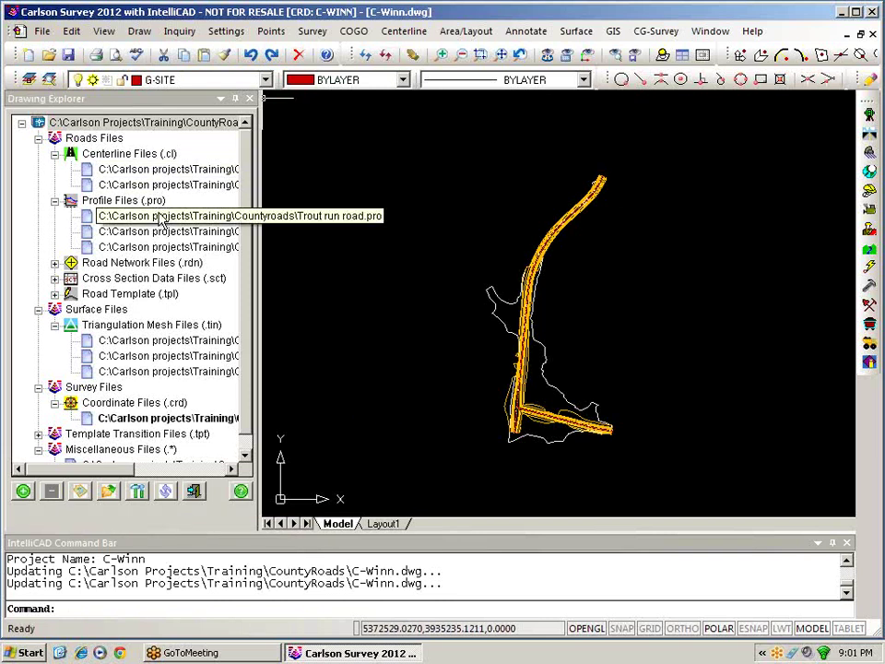
left_click(54, 263)
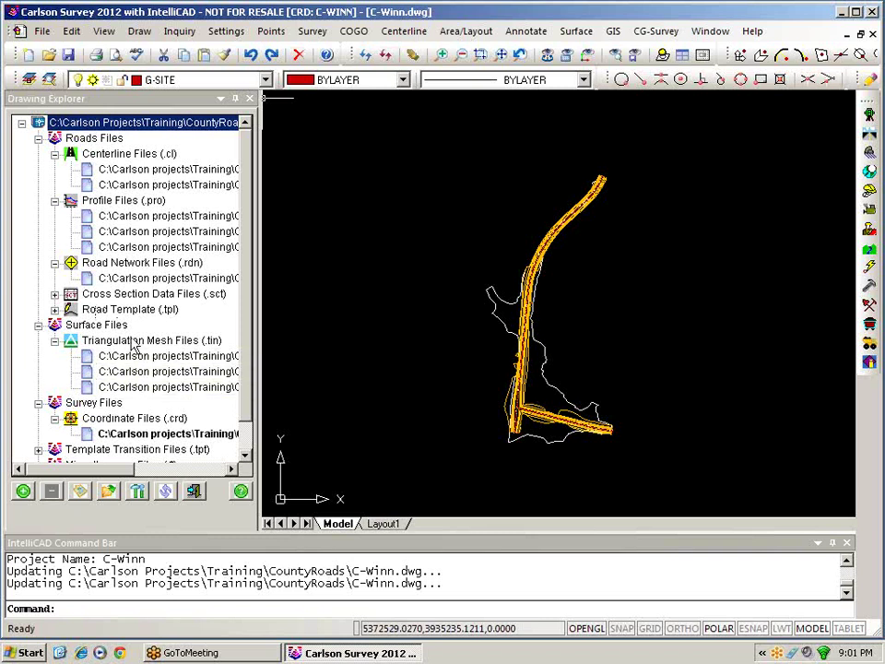
scroll(133, 344, "down", 1)
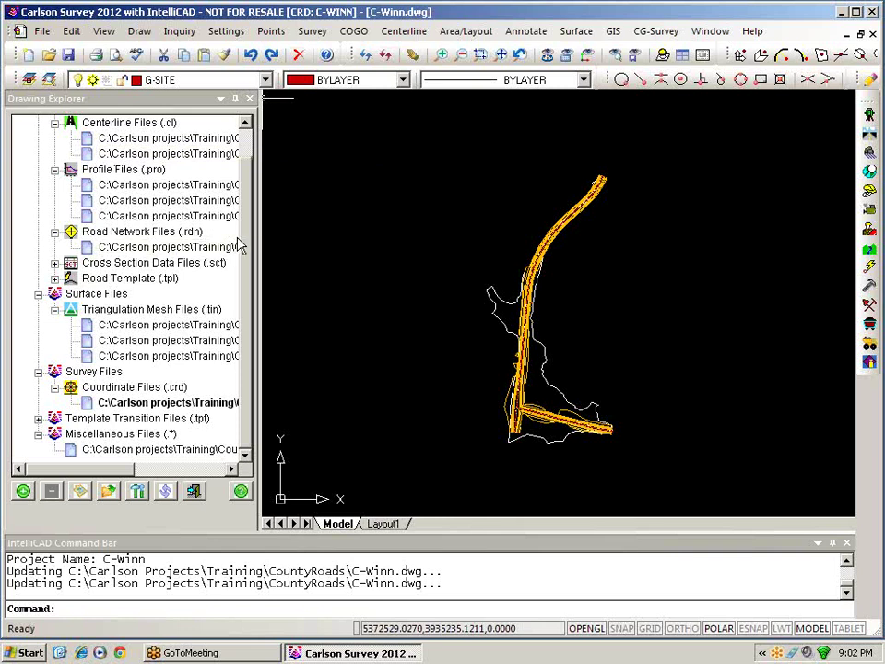
scroll(247, 221, "up", 2)
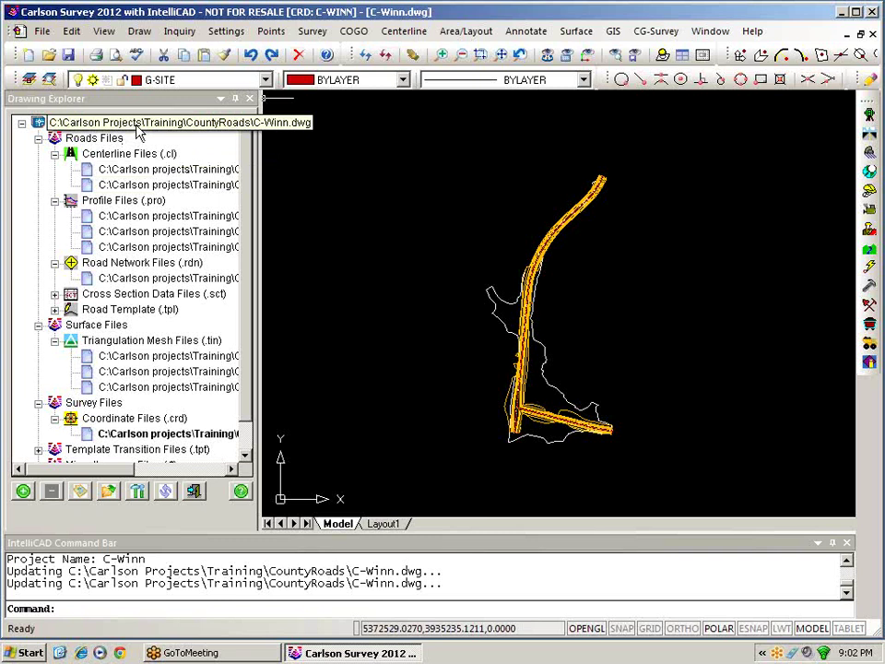
left_click(136, 126)
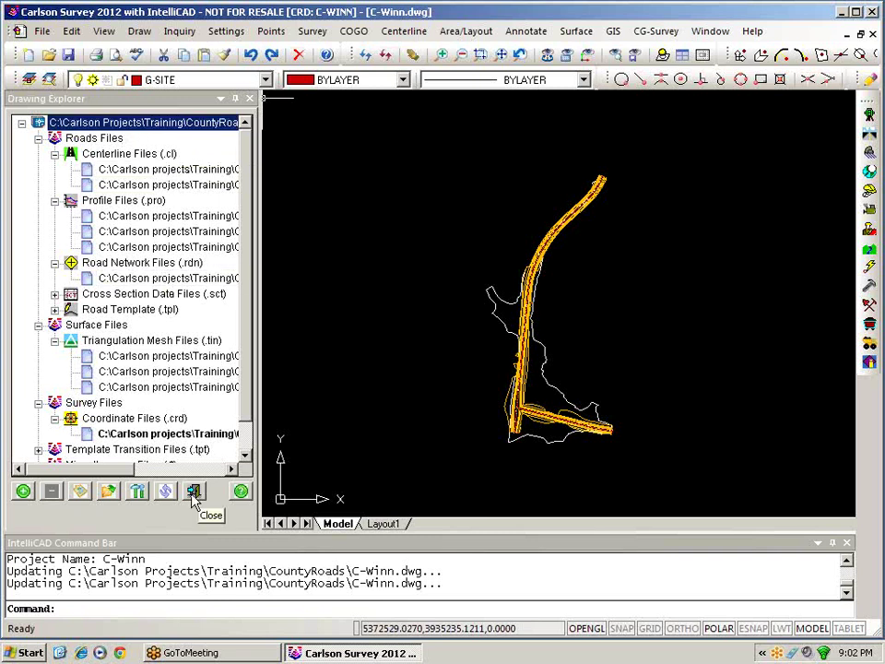
left_click(194, 493)
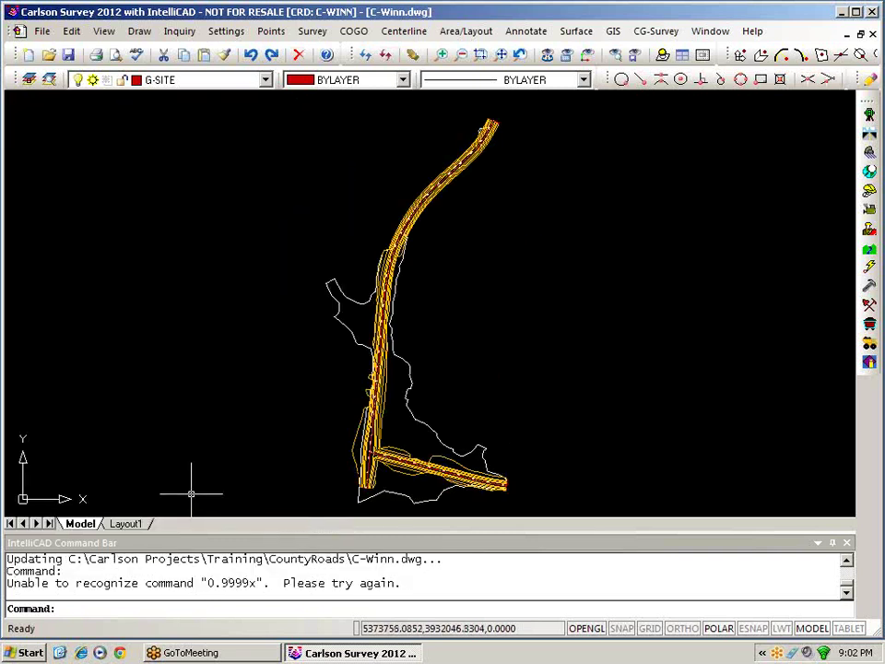
Create a new project file named Winn.prj in the Countyroads folder with Project Explorer.
left_click(42, 35)
mouse_move(83, 91)
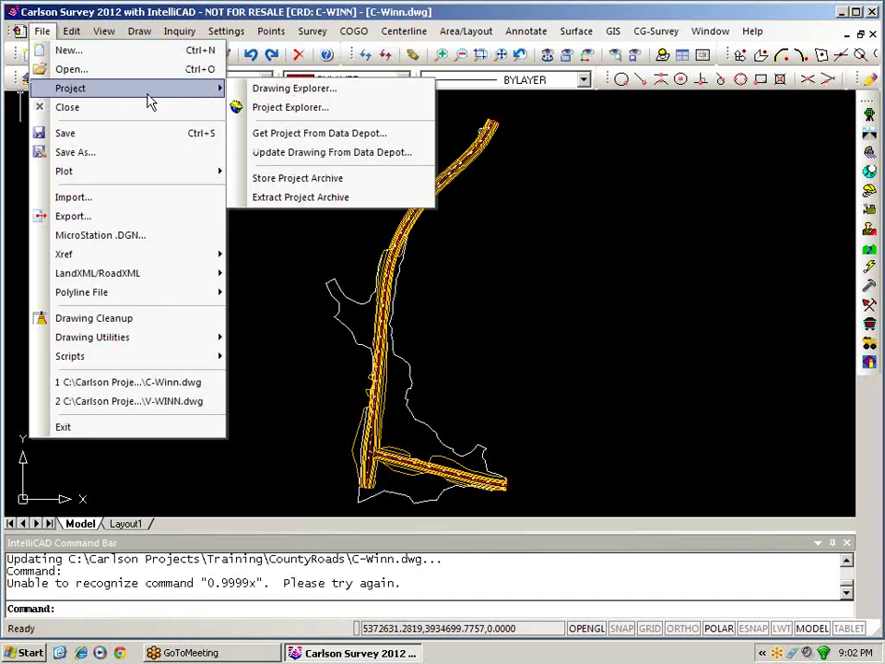
left_click(310, 109)
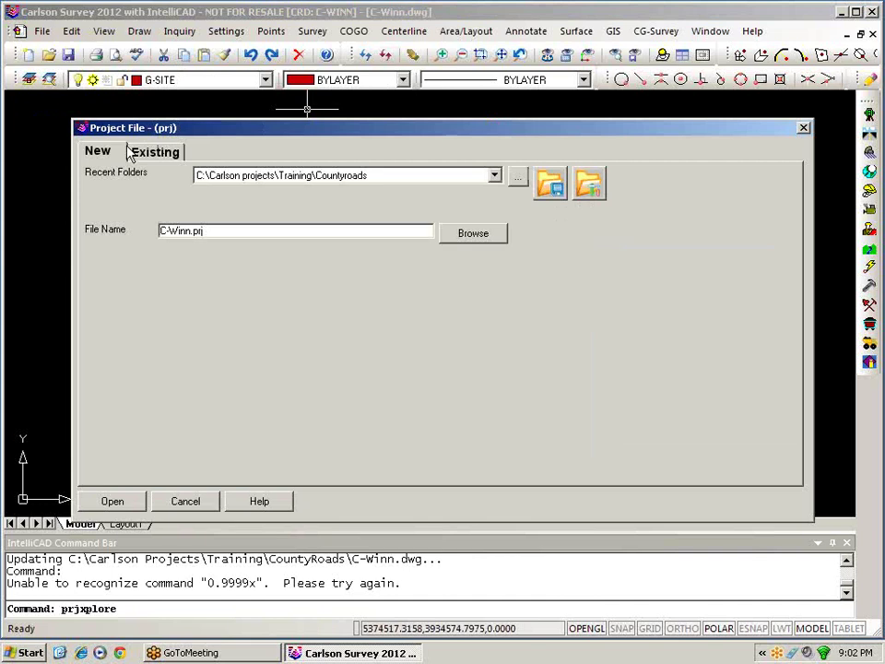
left_click_drag(156, 231, 165, 230)
key("Delete")
left_click(113, 503)
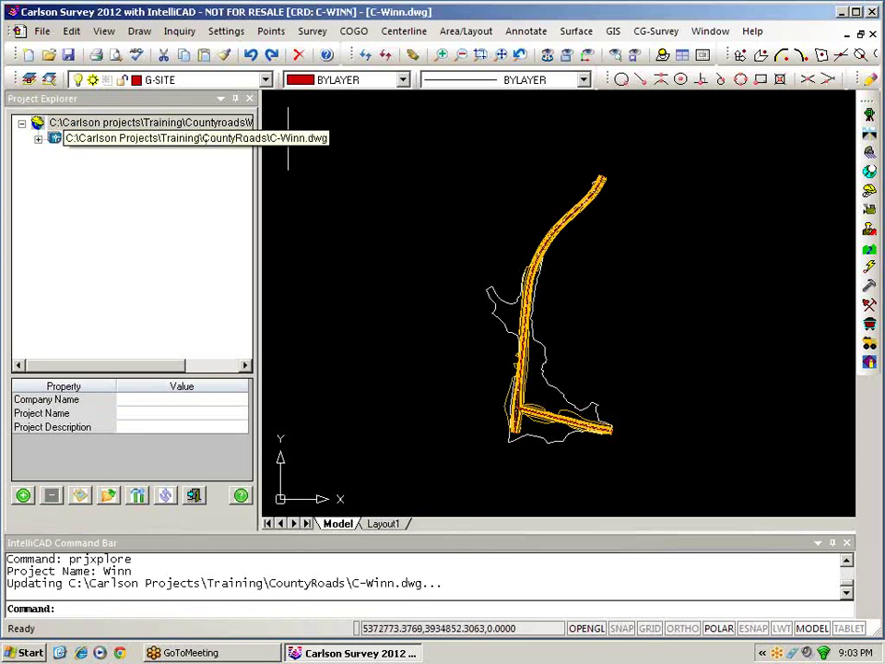
Add the drawing V-Winn.dwg to the Winn project.
left_click(25, 498)
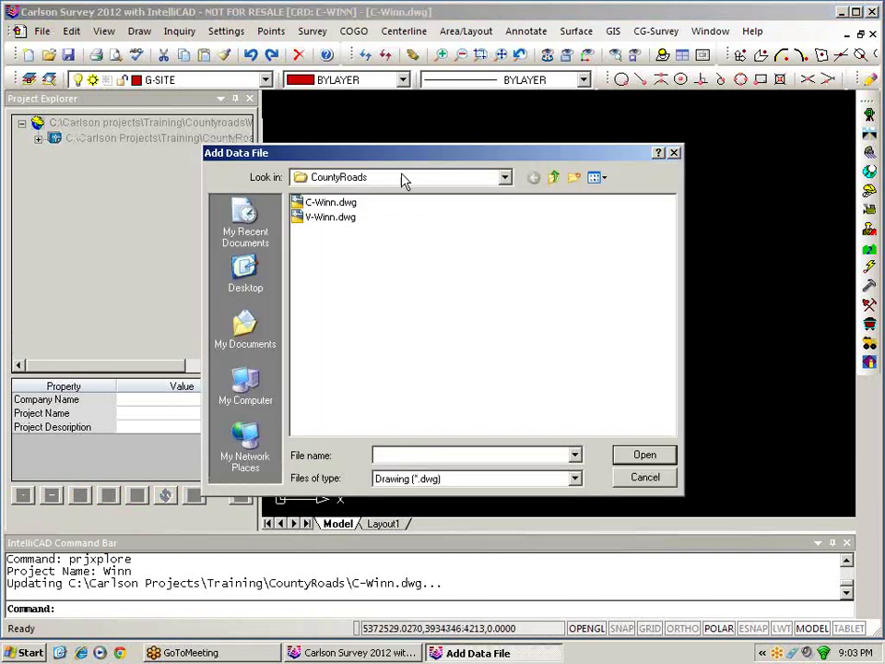
left_click(331, 219)
left_click(642, 454)
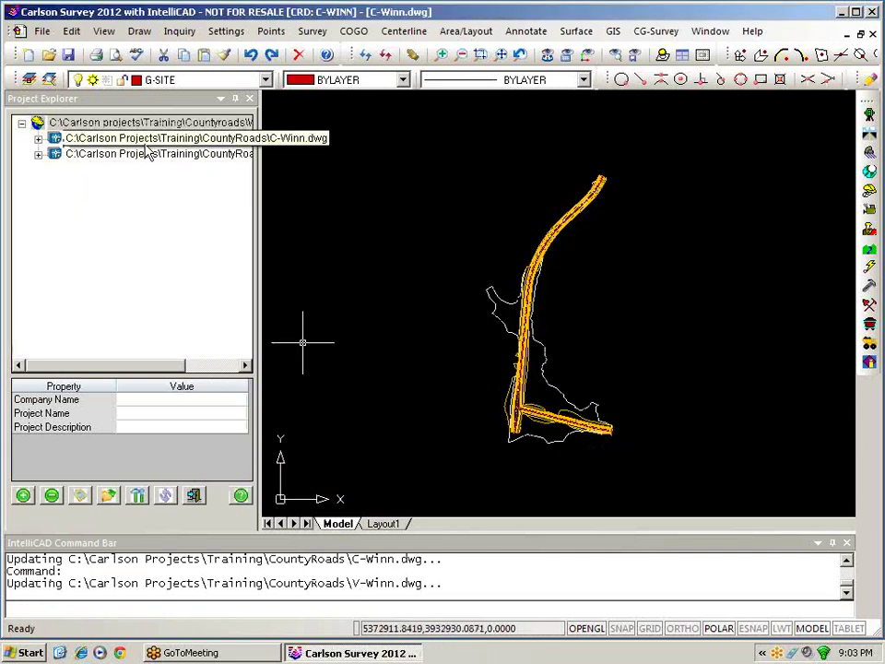
Expand the V-Winn.dwg and C-Winn.dwg entries in the project tree to examine their associated data files.
left_click(38, 154)
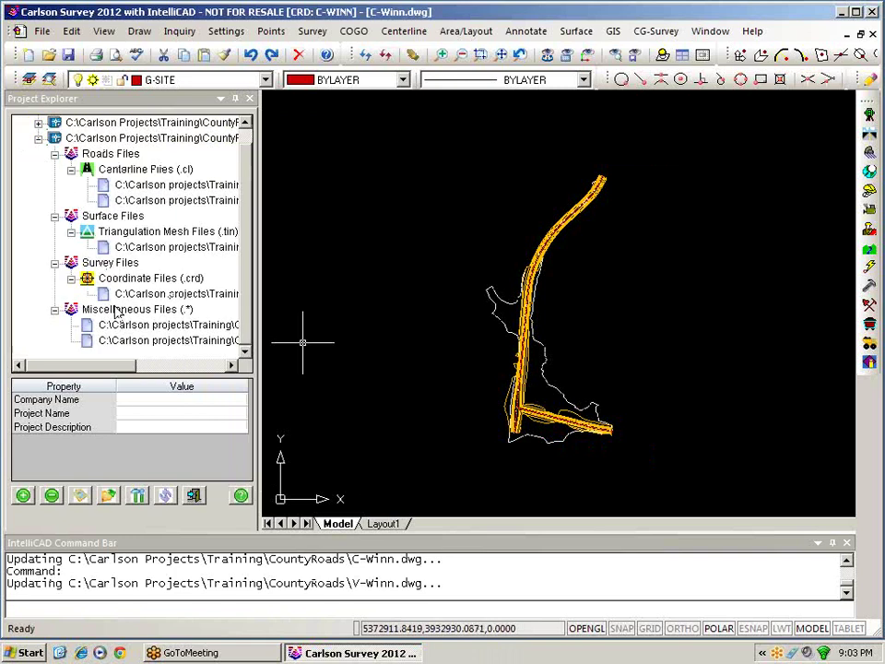
left_click(39, 126)
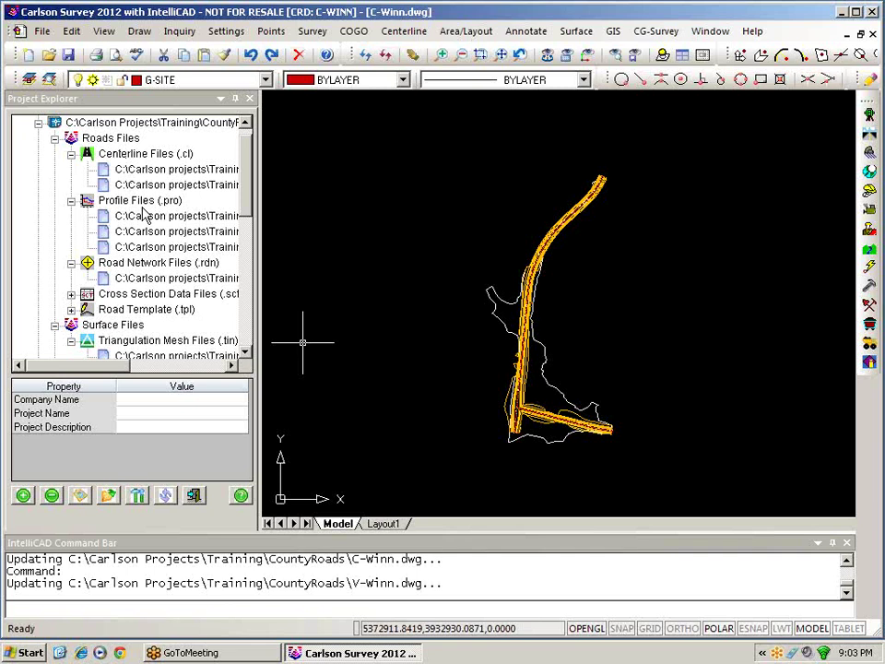
Fill in the project properties with company name Carlson Software, project name Middle Calmar and description Paving Overlay 2012.
left_click(155, 399)
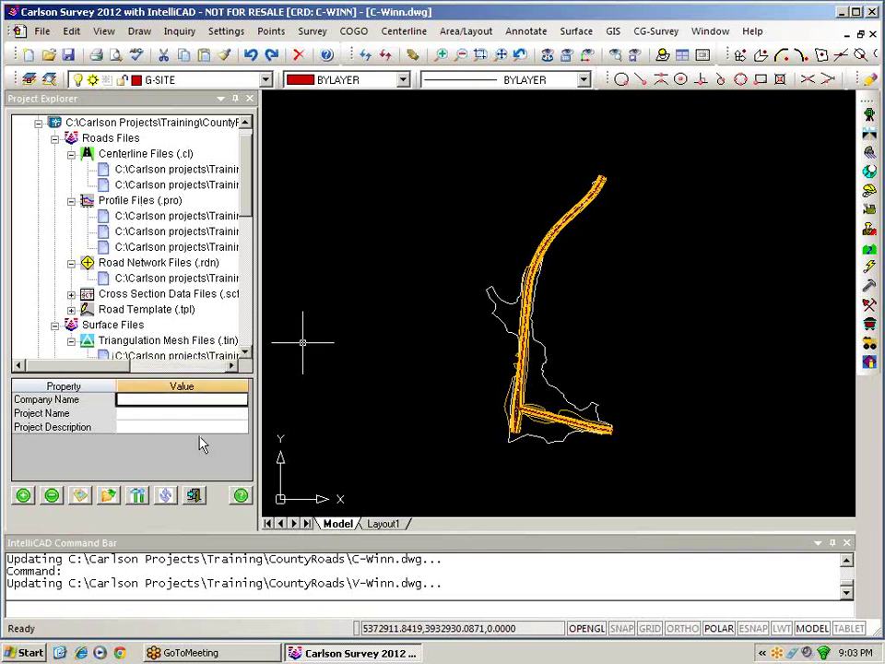
type("C")
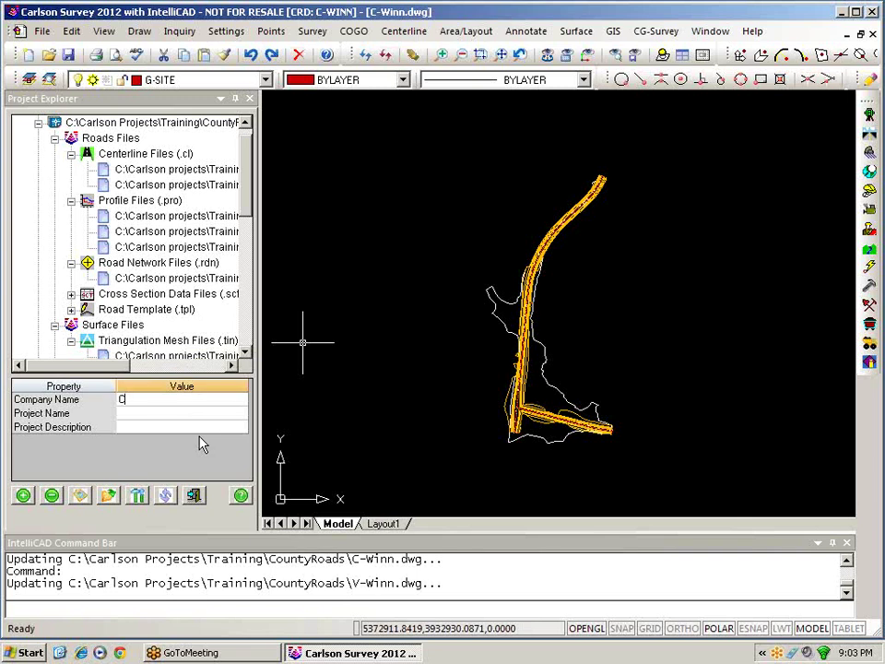
type("arlson Software")
key("Tab")
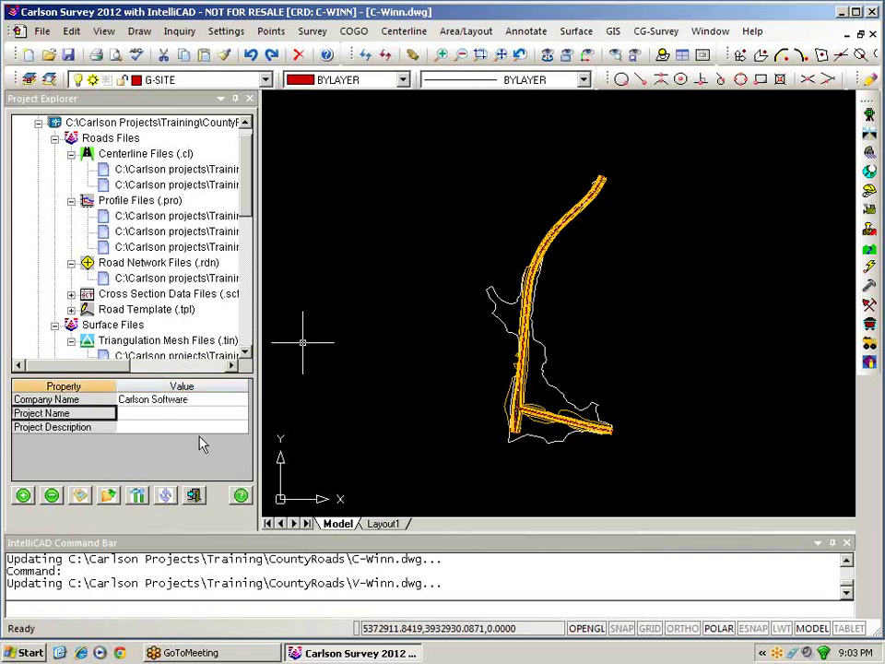
type("Mi")
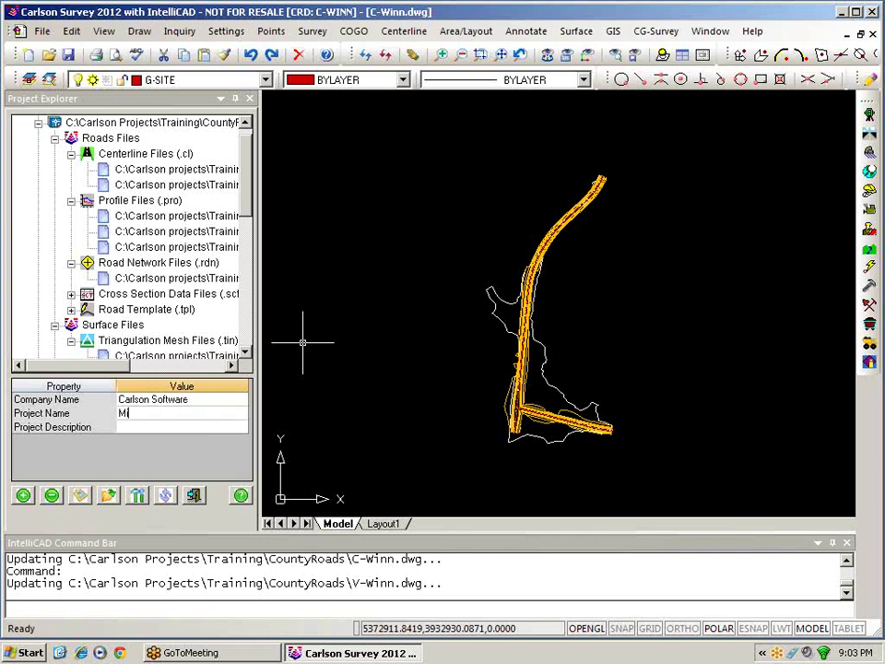
type("ddle Calmat")
key("Tab")
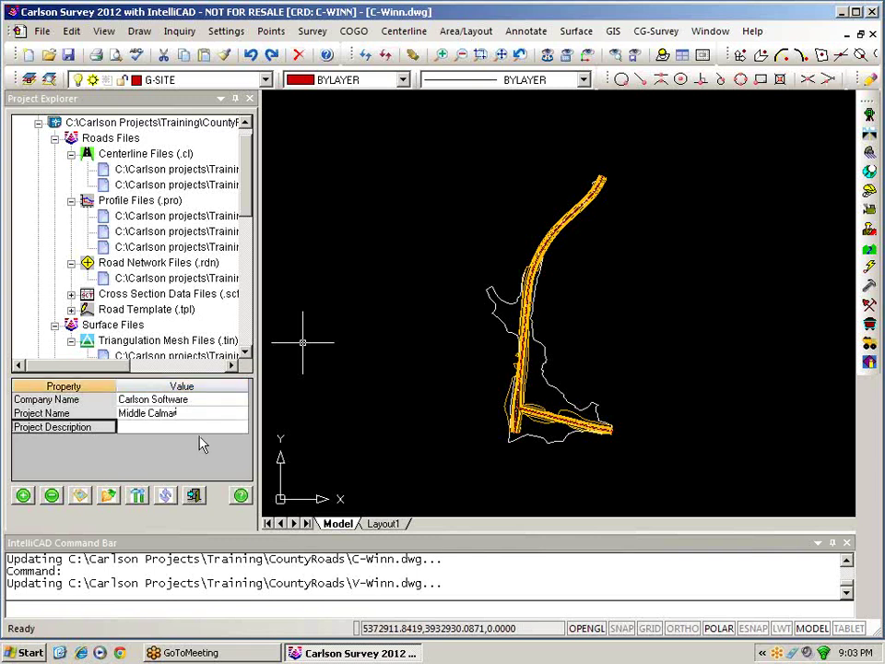
type("Pa")
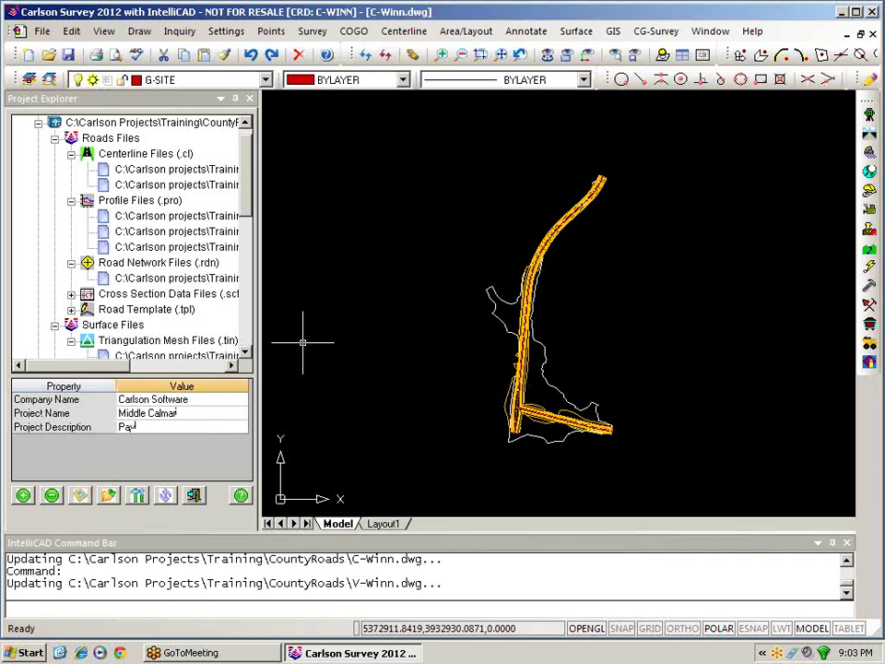
type("ving Overlays 2012")
Collapse and re-expand both drawings in the project tree to review the data files under each one.
scroll(249, 158, "up", 1)
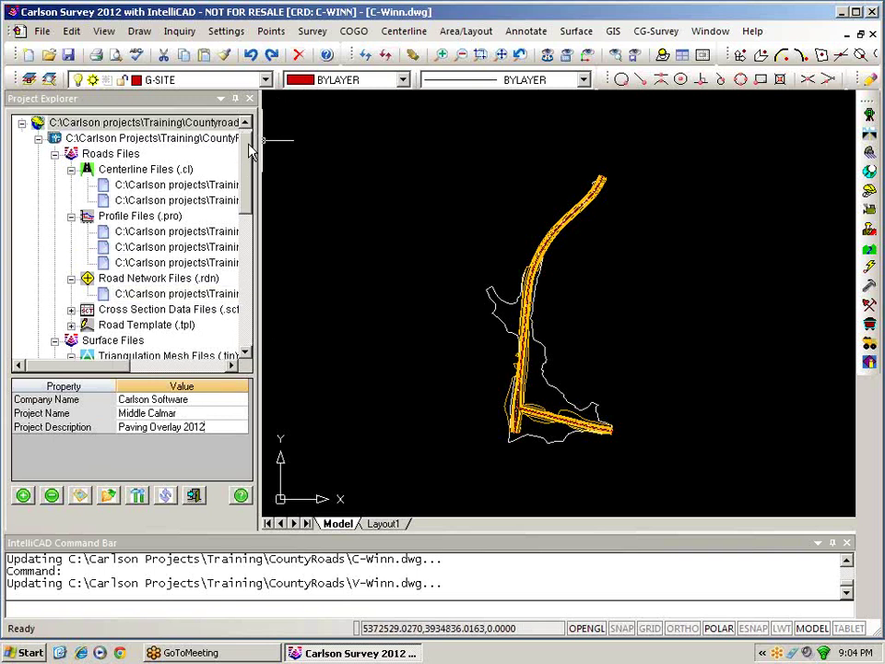
left_click(38, 139)
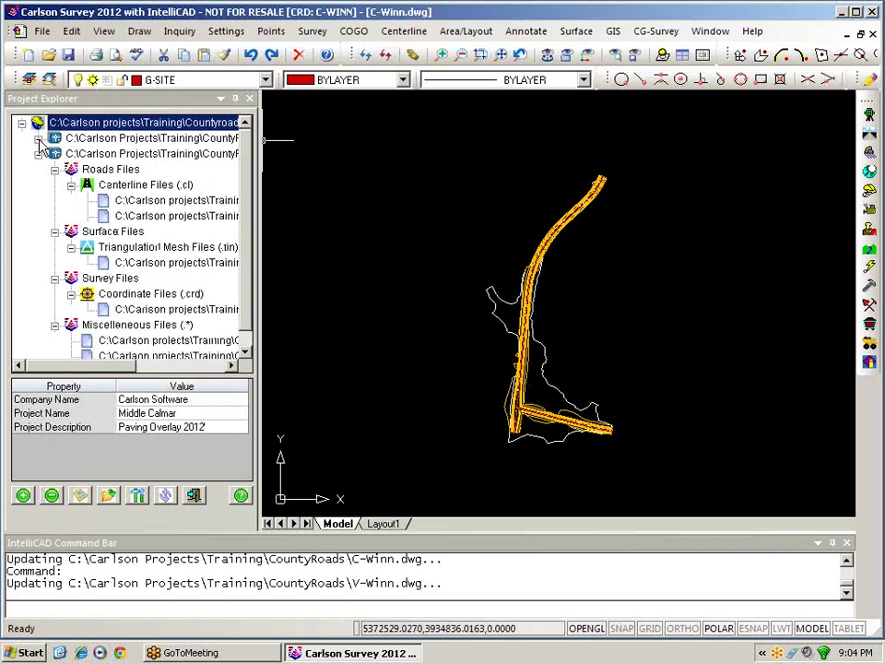
left_click(37, 152)
left_click(38, 153)
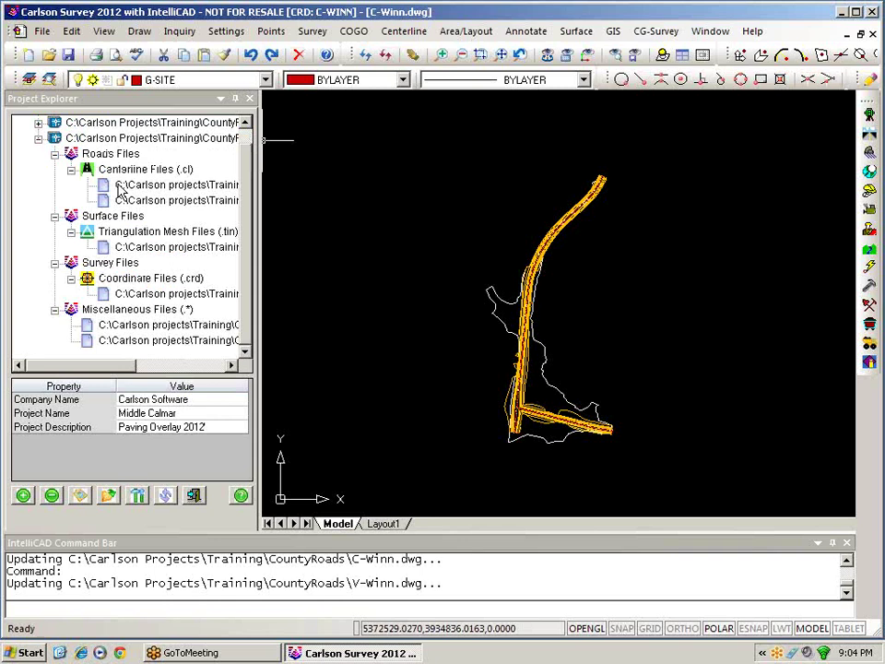
left_click(38, 121)
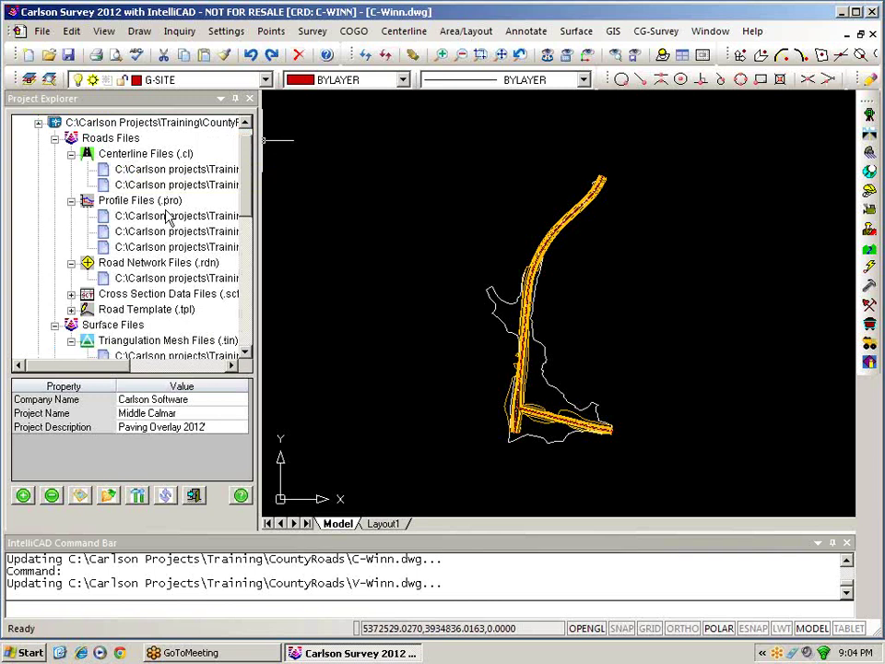
Collapse the roads, surface, survey and miscellaneous file categories under both drawings in the project tree.
left_click(54, 138)
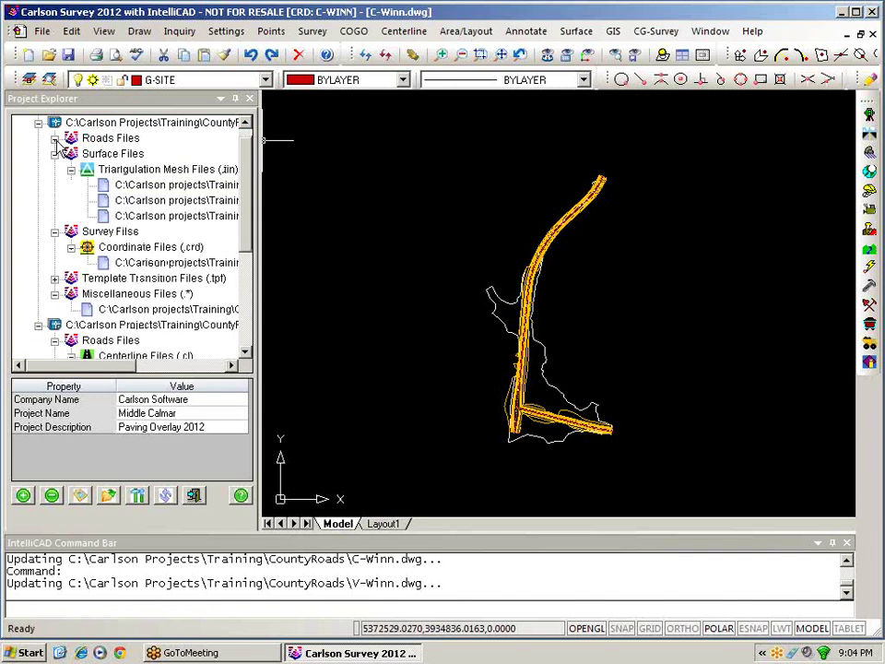
left_click(55, 153)
left_click(54, 170)
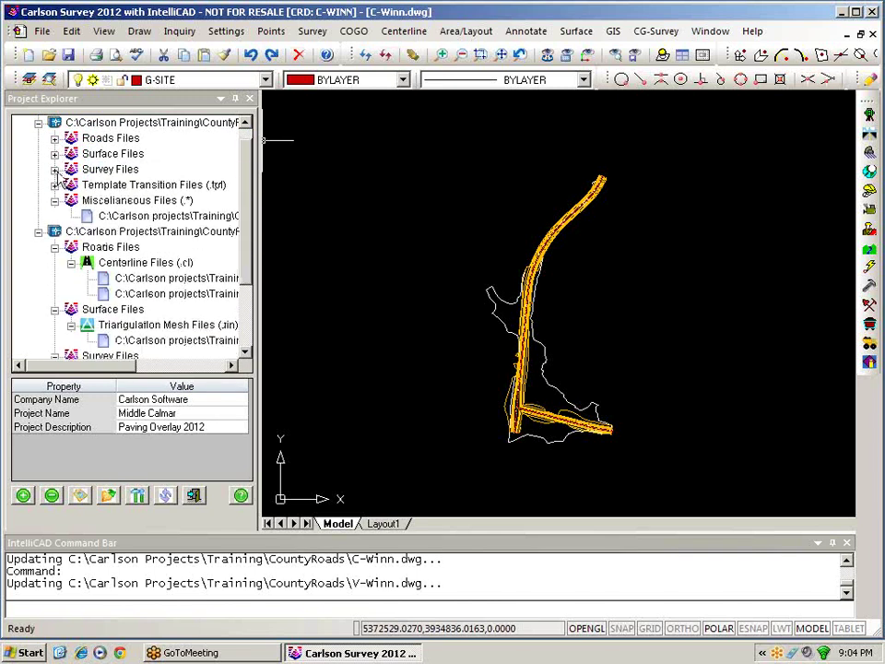
left_click(55, 200)
left_click(54, 231)
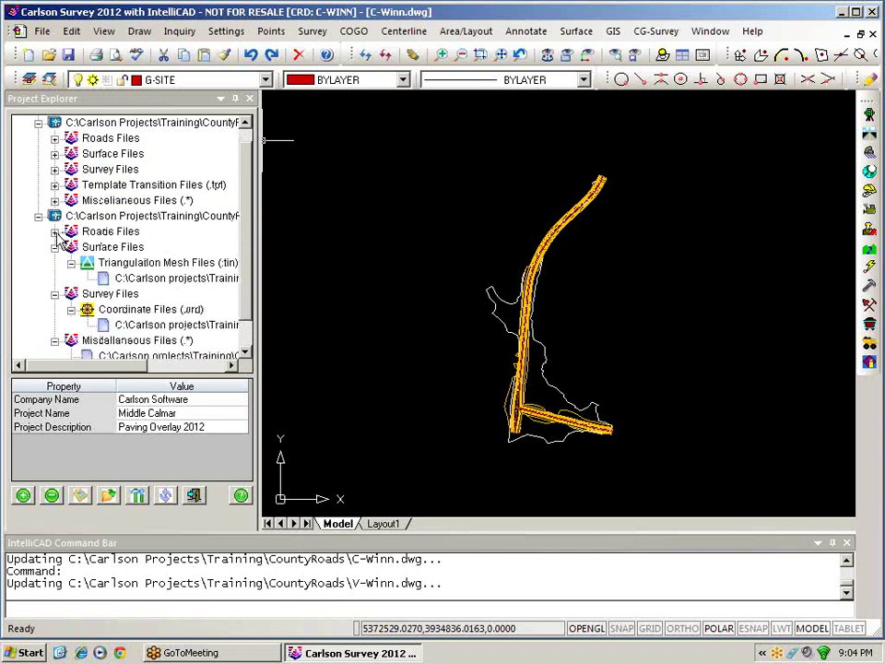
left_click(55, 247)
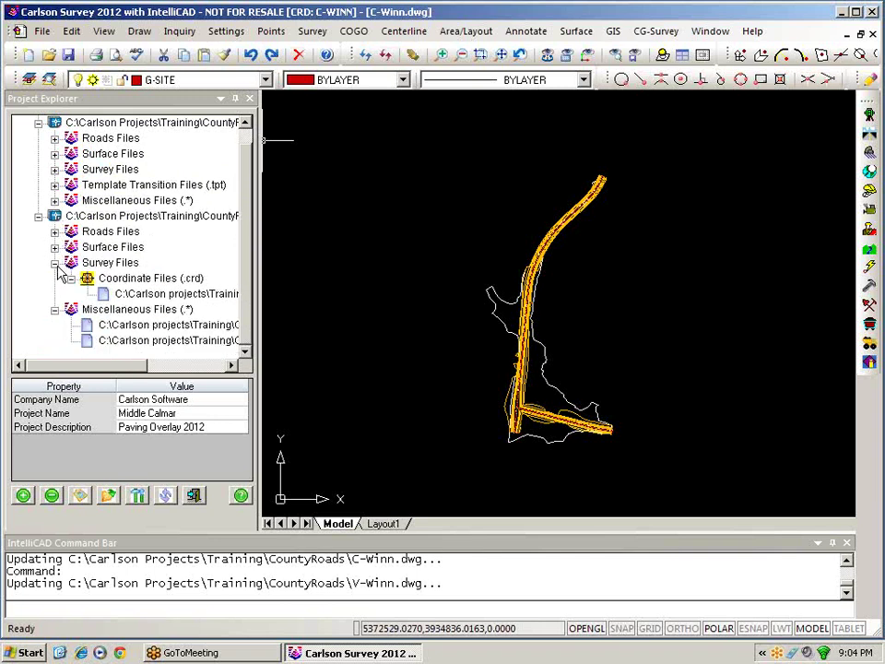
left_click(55, 262)
left_click(55, 294)
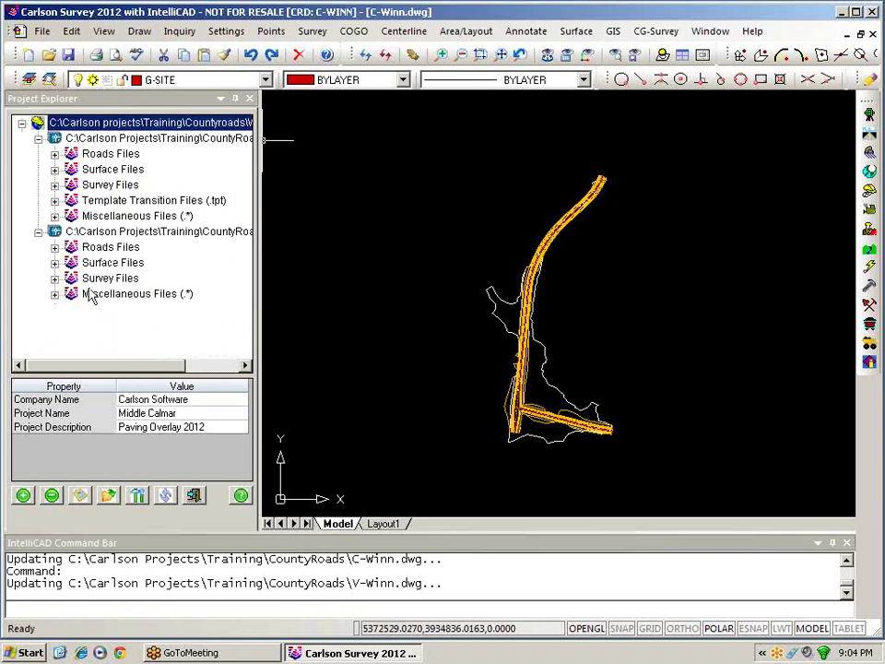